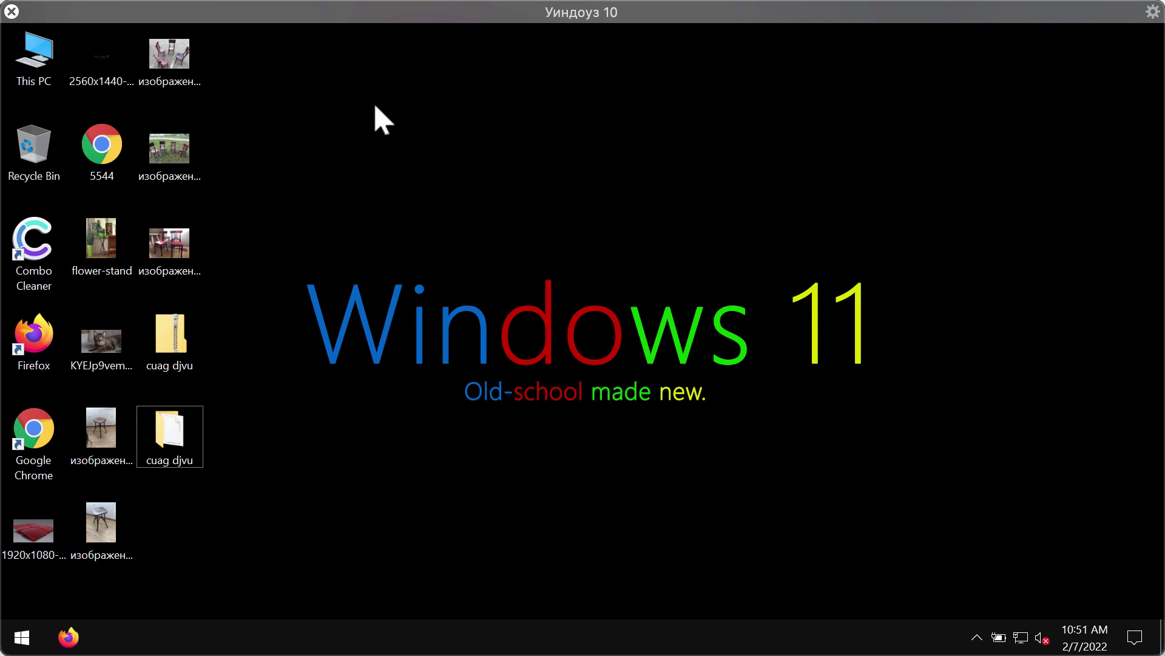
- Preview a desktop photo in Windows Photo Viewer, close it, and go to the Start button
right_click(170, 157)
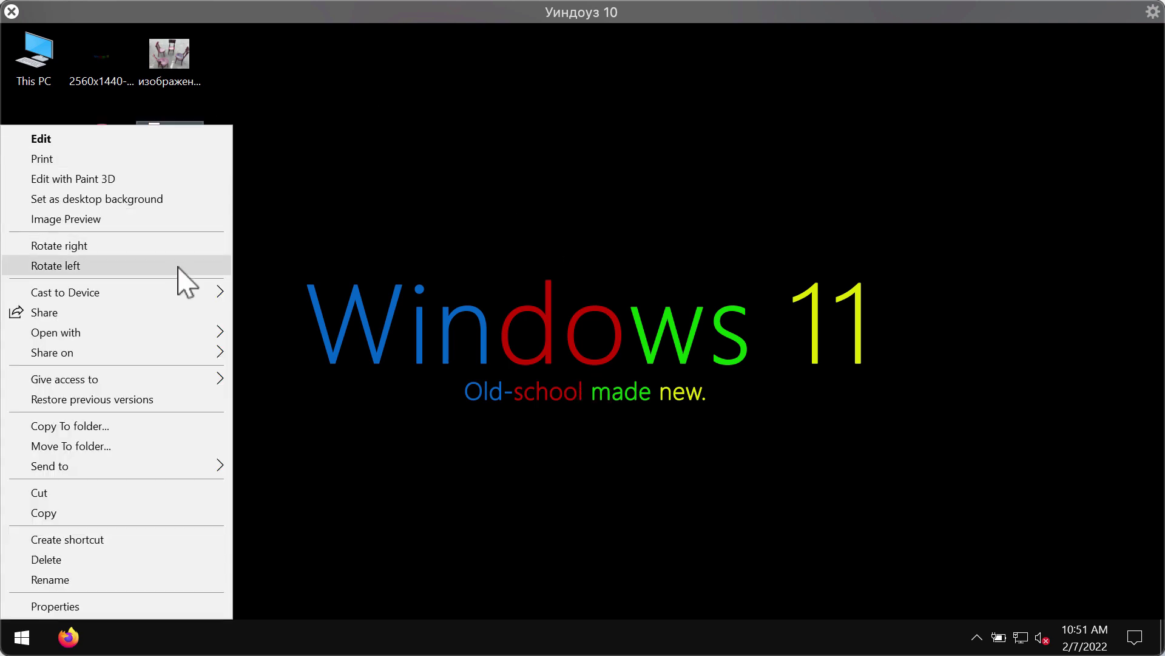
click(308, 353)
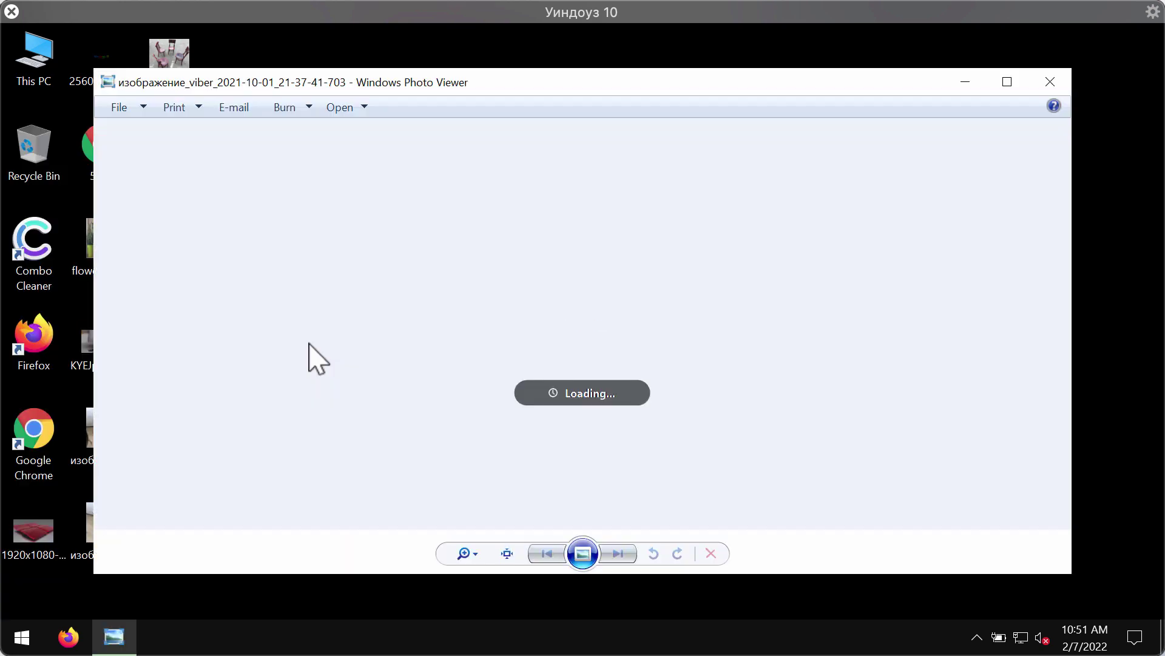
click(1050, 82)
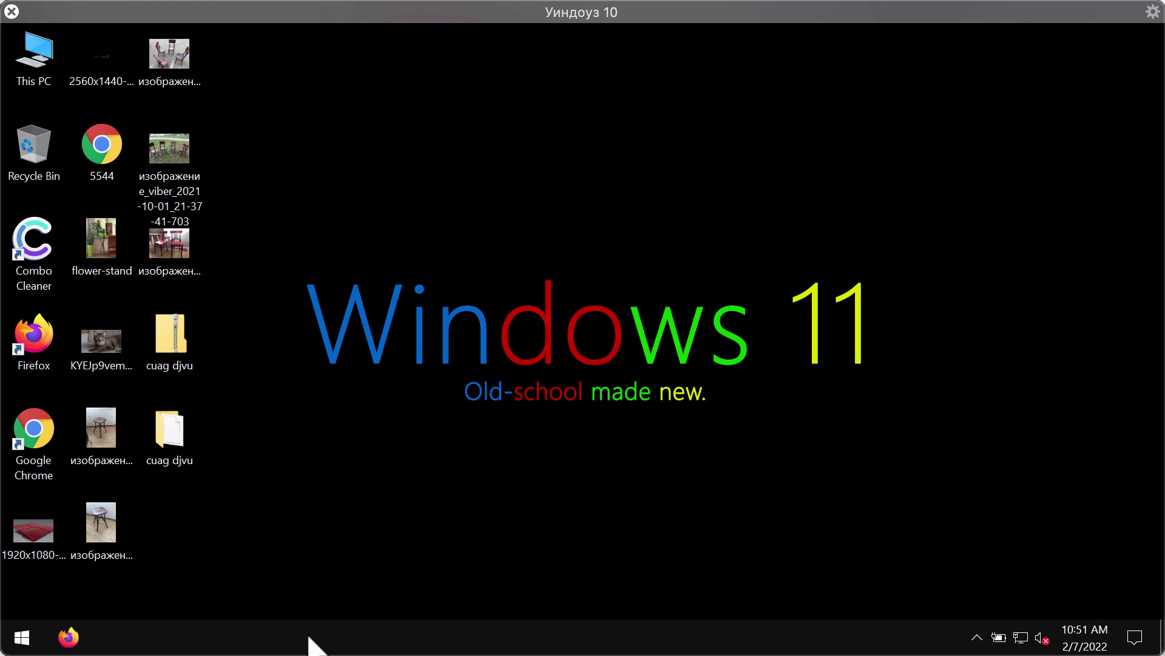
click(30, 639)
- Sign out via the Start button menu and sign back in to the now-encrypted desktop
right_click(30, 640)
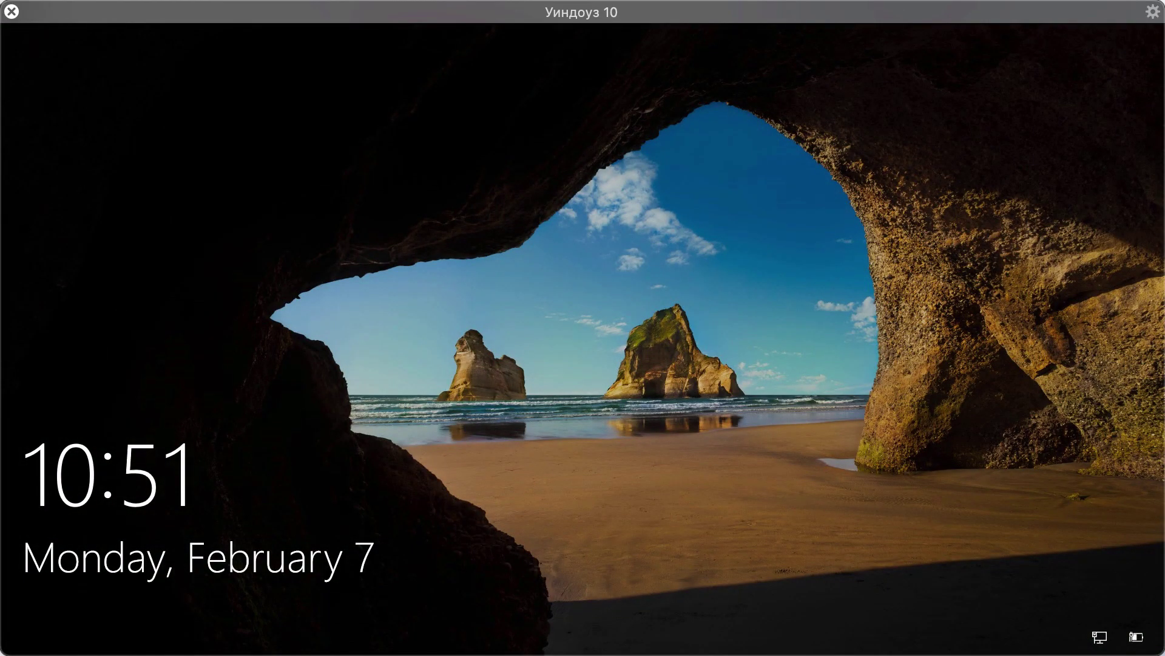
click(583, 369)
click(584, 394)
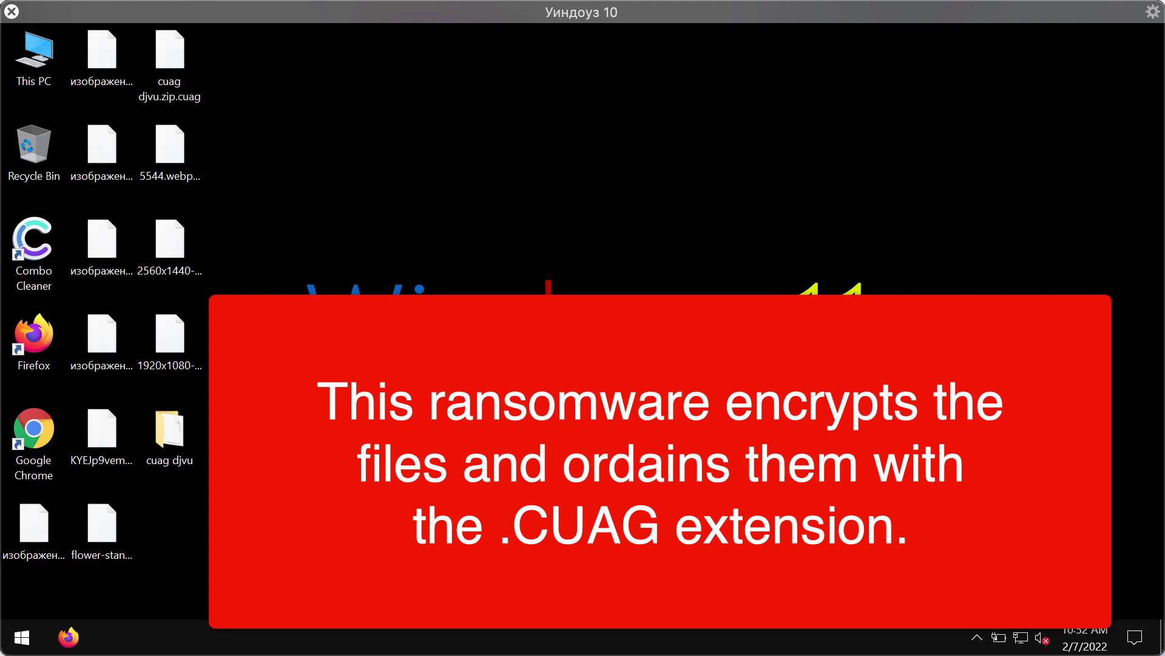
- Try opening several encrypted .cuag files, dismissing the can't-open messages each time
click(191, 244)
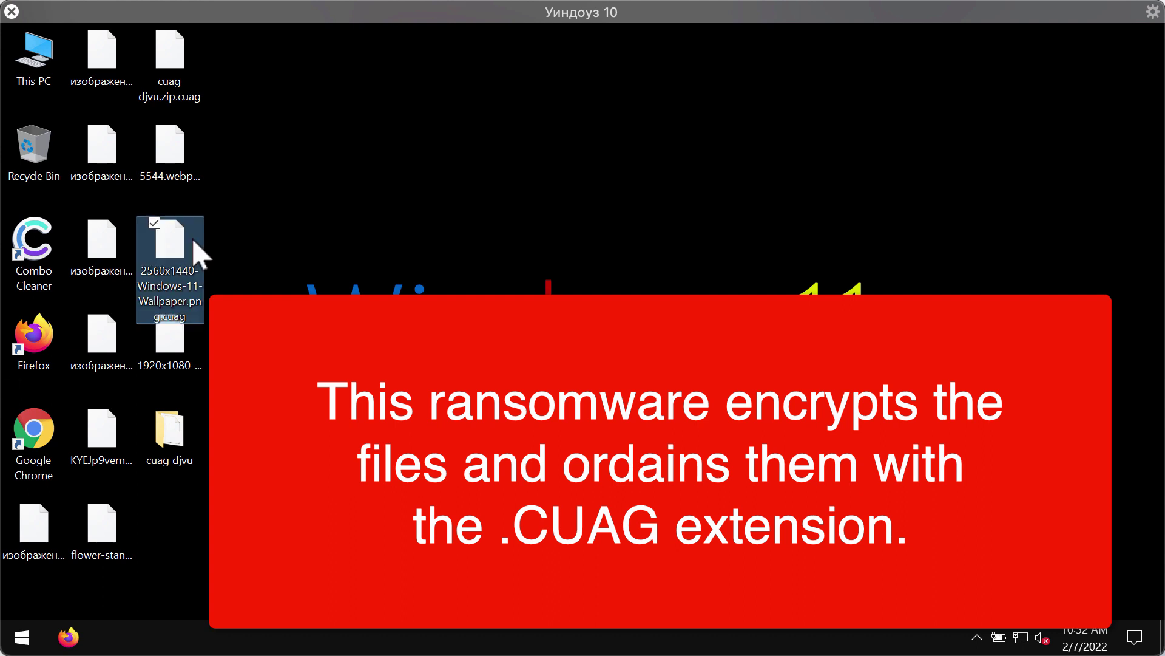
double_click(191, 265)
click(315, 268)
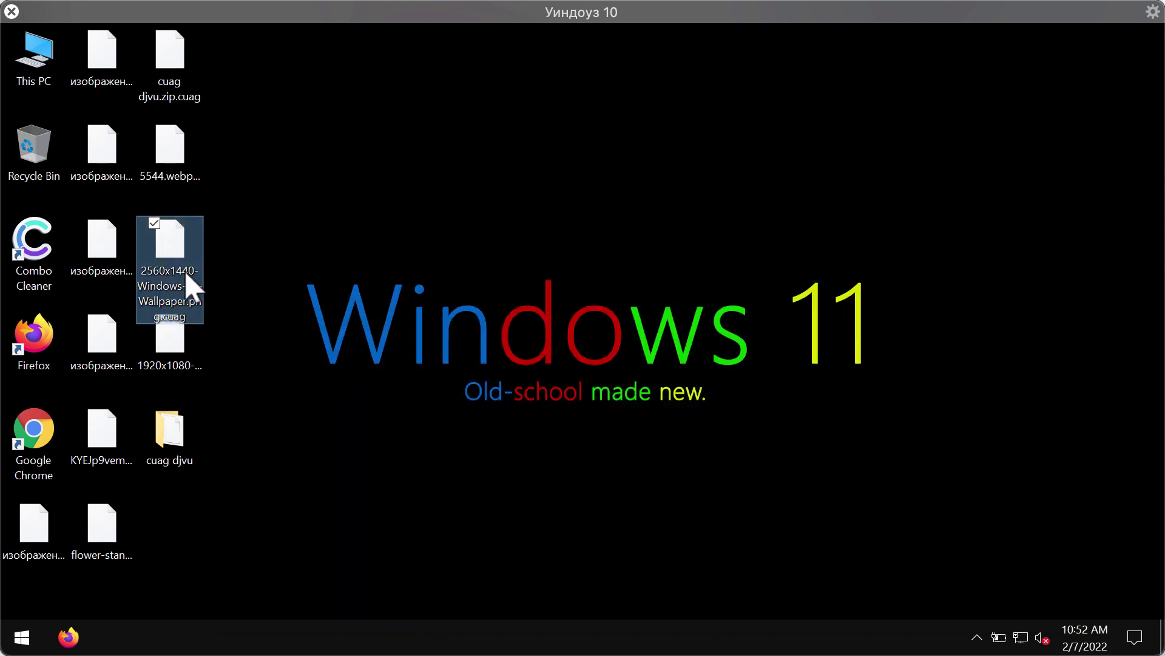
double_click(191, 288)
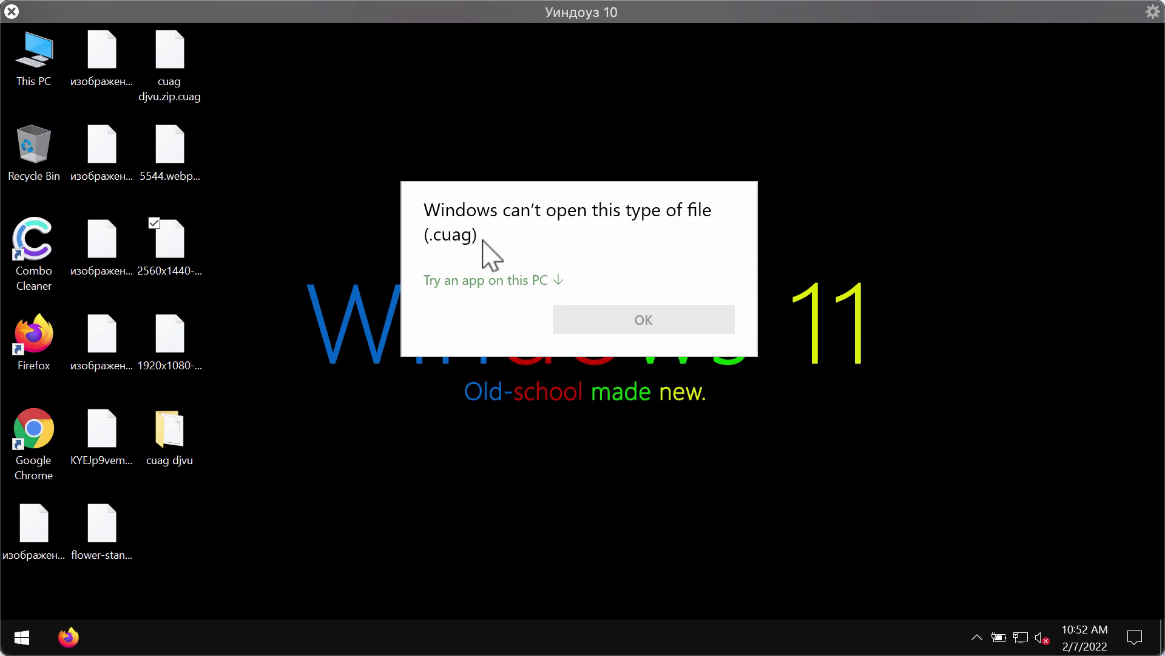
click(616, 149)
click(182, 156)
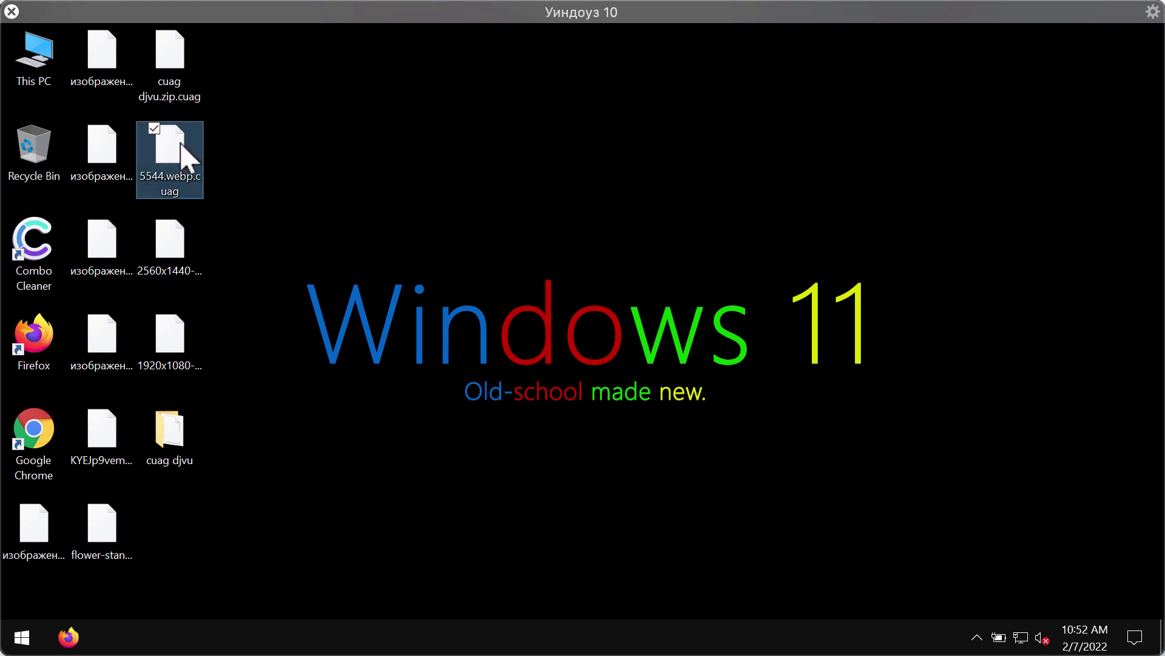
click(186, 92)
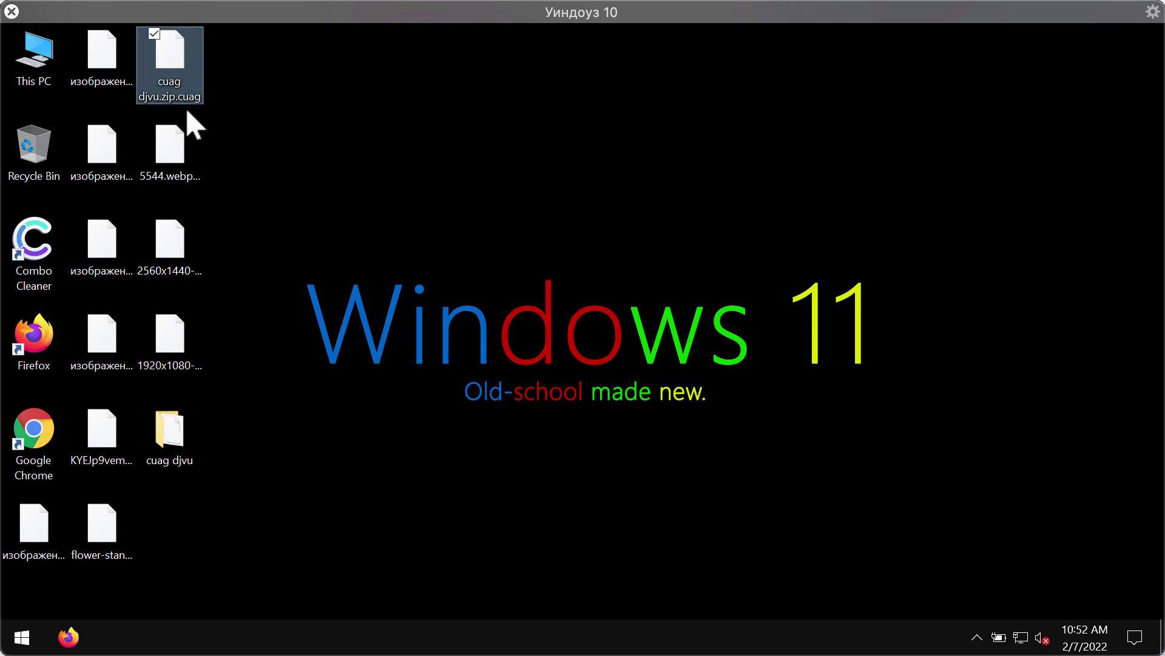
- Rename the Viber photo to drop .cuag so it ends in .jpg; Paint still cannot read it
click(101, 83)
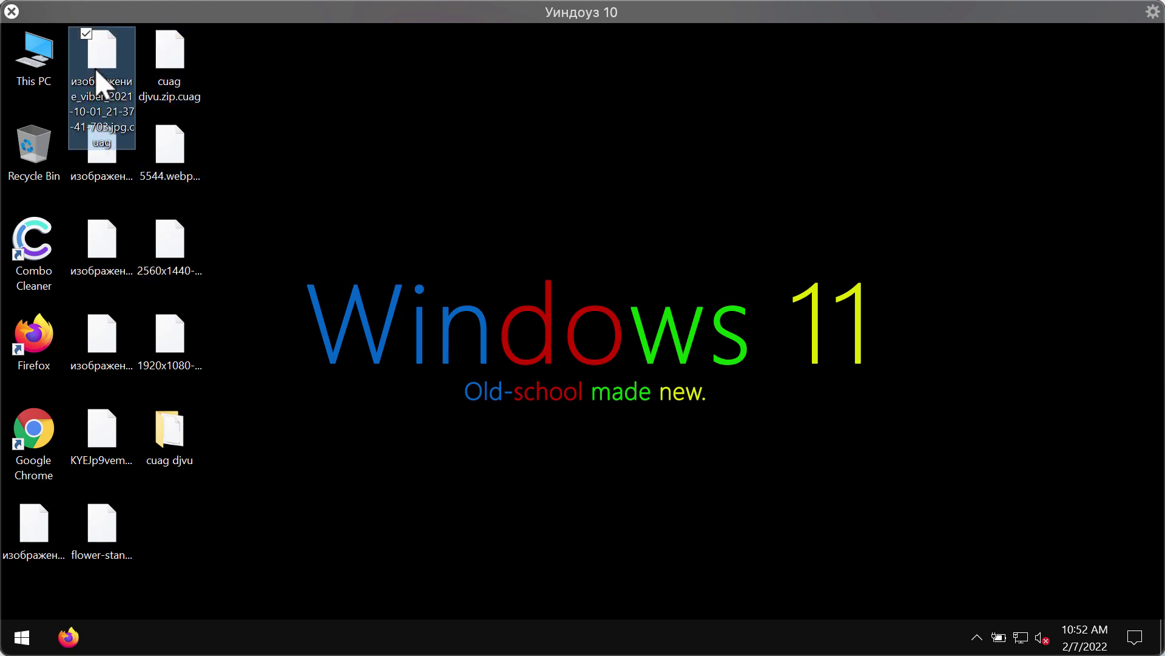
click(109, 145)
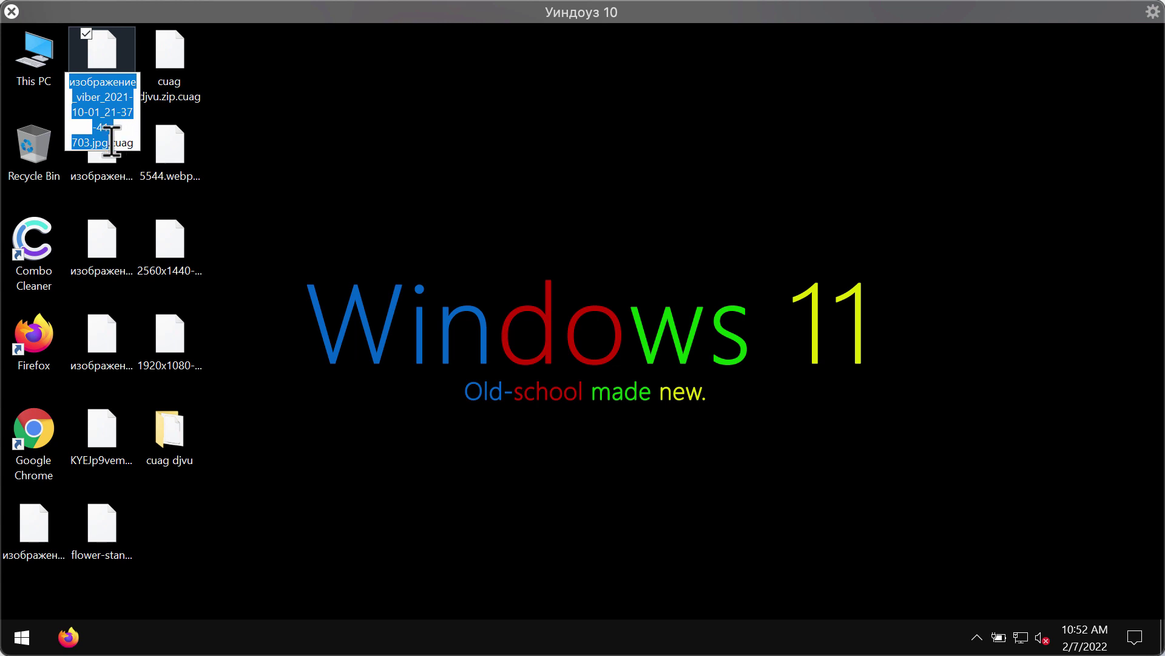
drag(109, 143, 232, 162)
key(BackSpace)
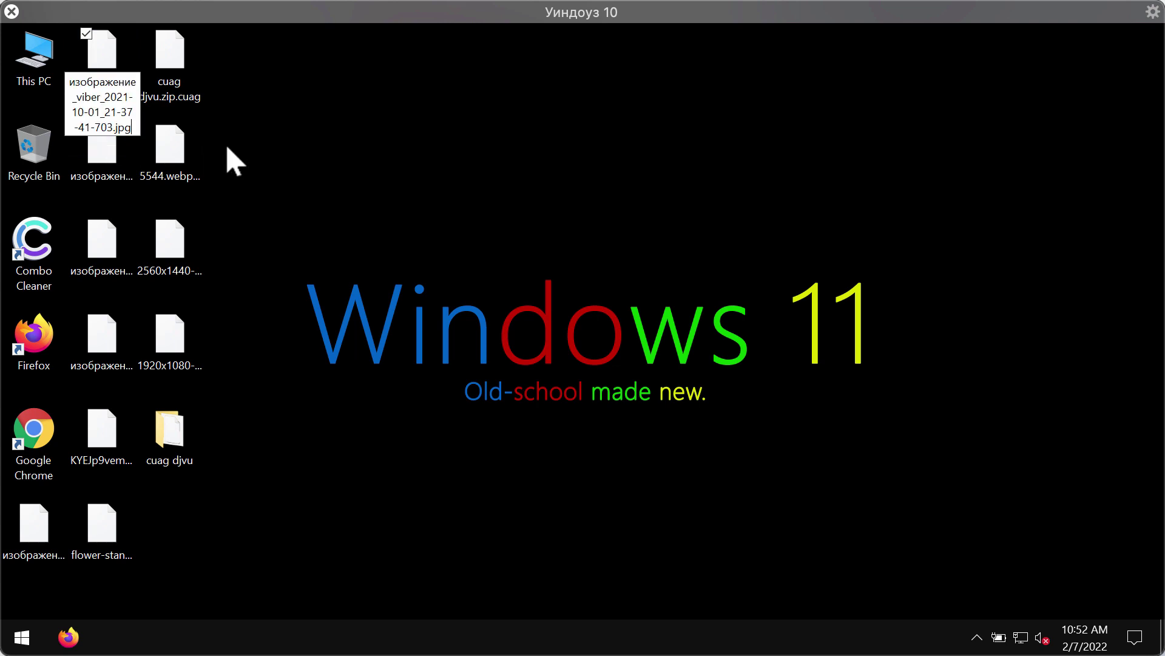
key(Return)
key(Return)
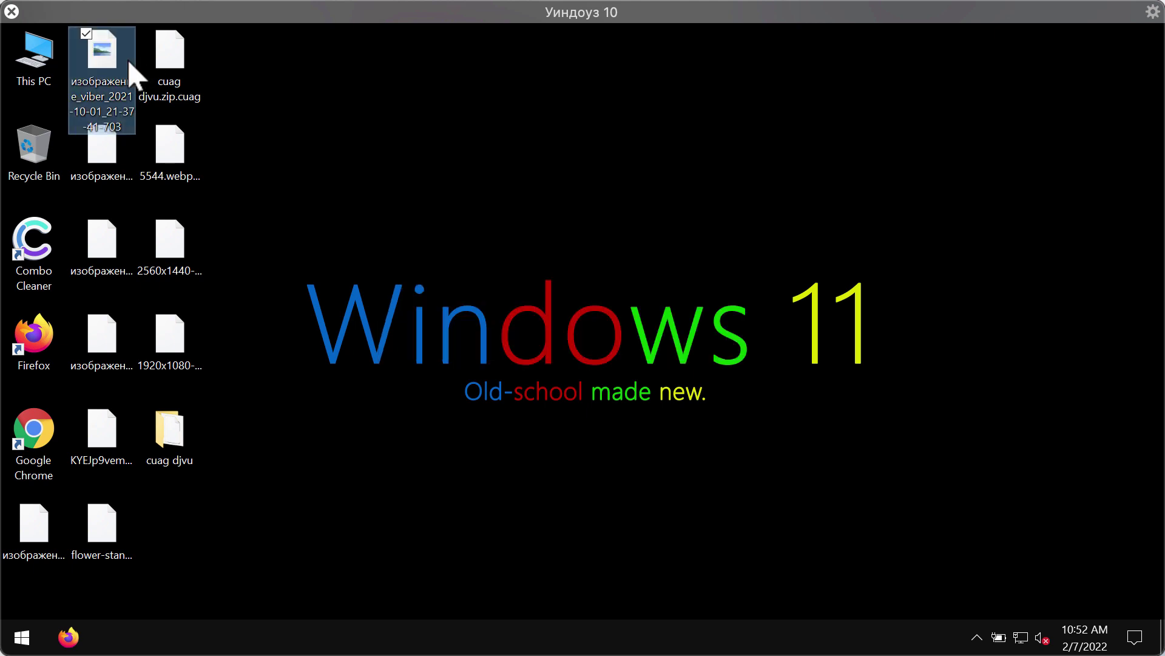
double_click(127, 77)
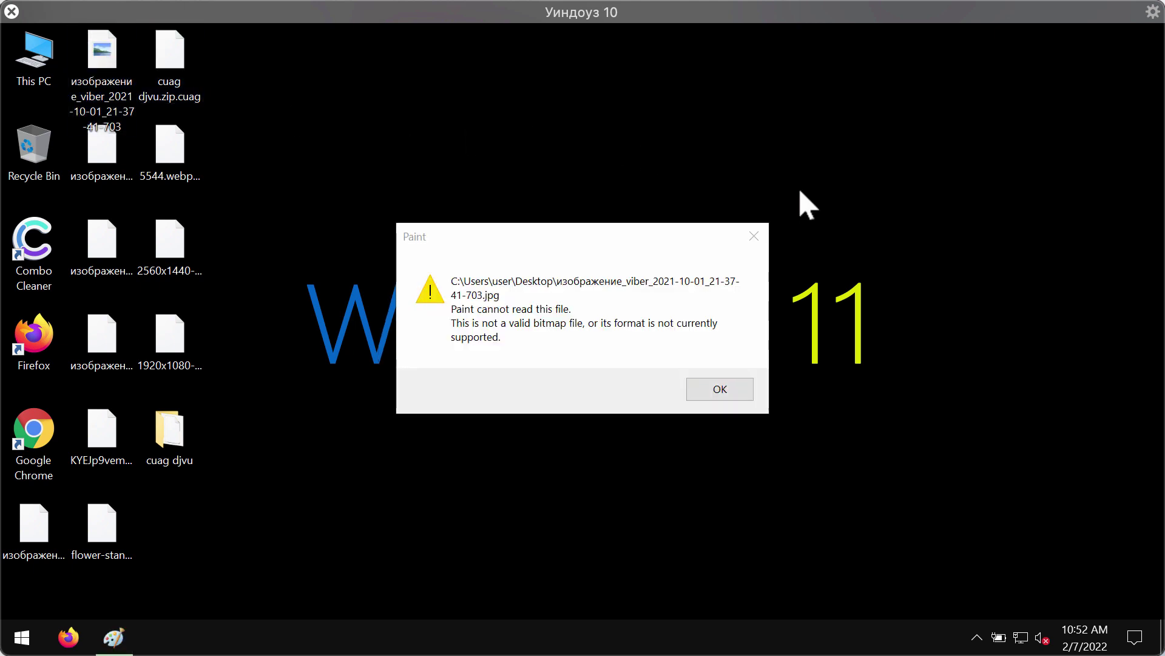
click(754, 237)
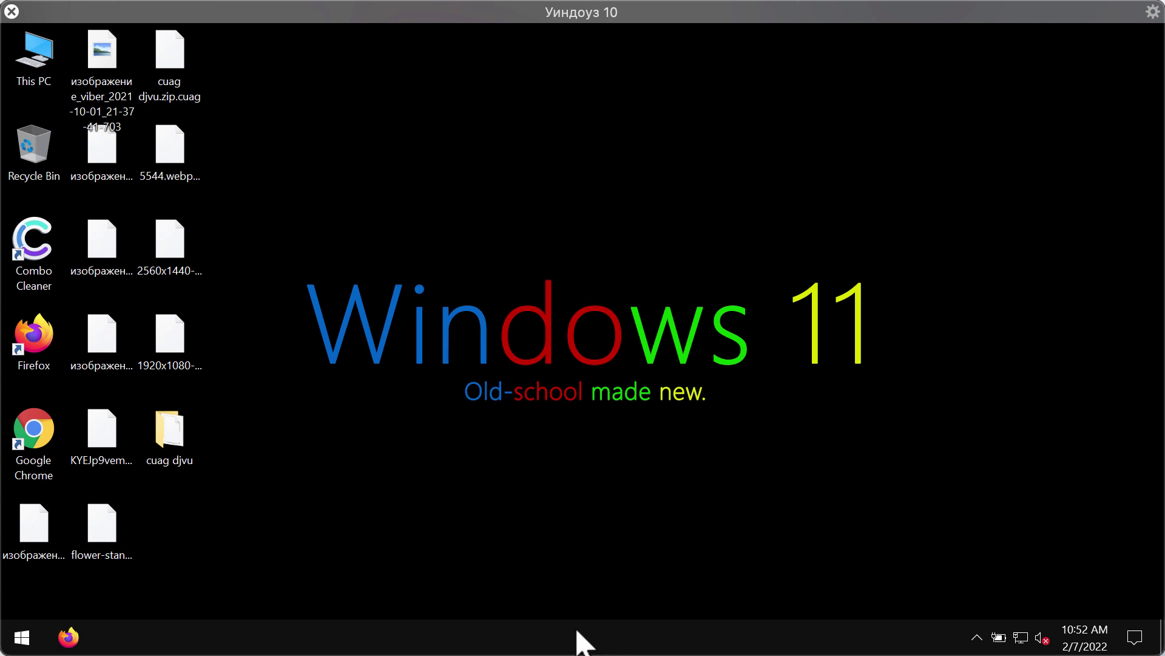
- In Task Manager, end the hexadecimal-named 2cd3d0494a… ransomware background process
right_click(574, 634)
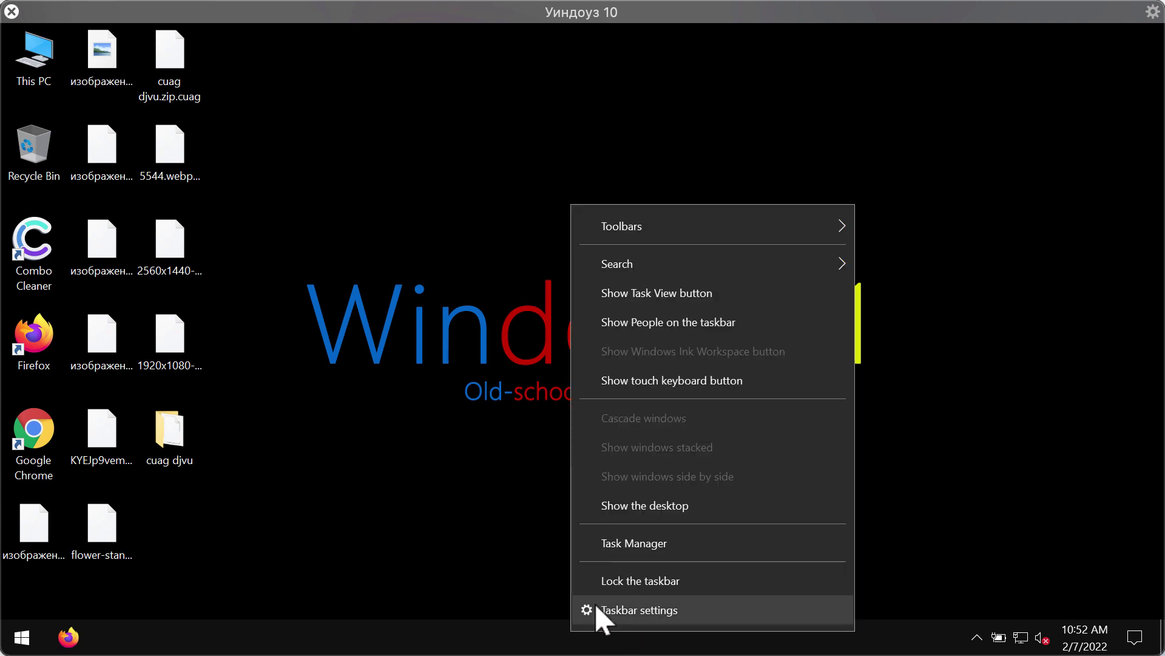
click(637, 542)
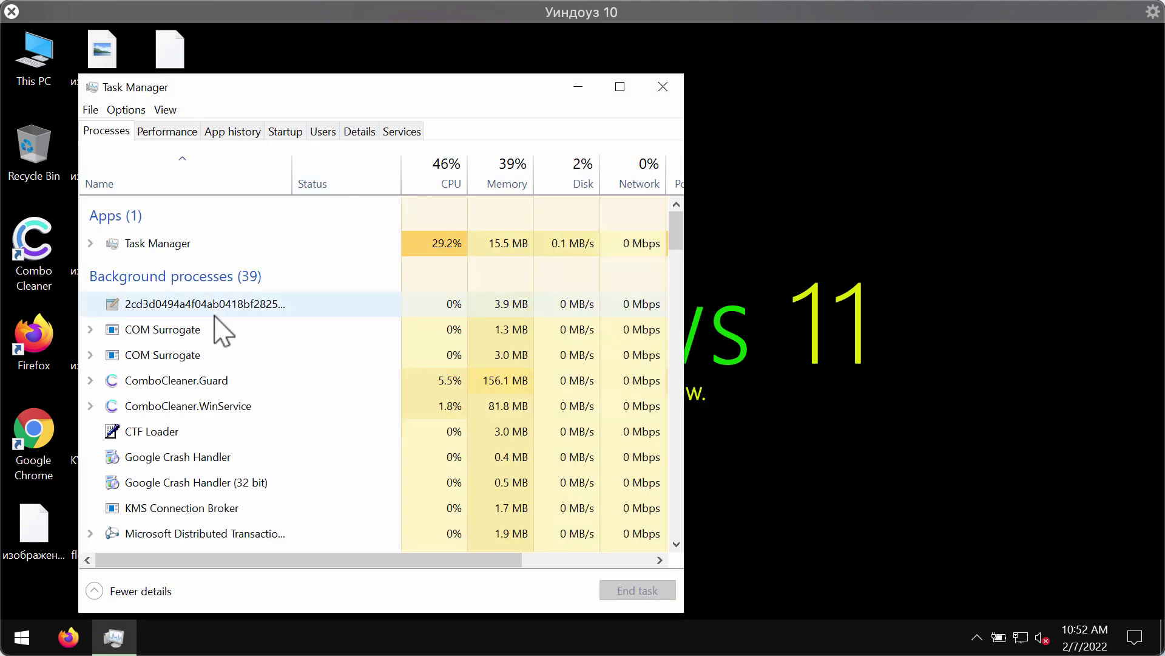
drag(290, 185, 437, 196)
click(273, 306)
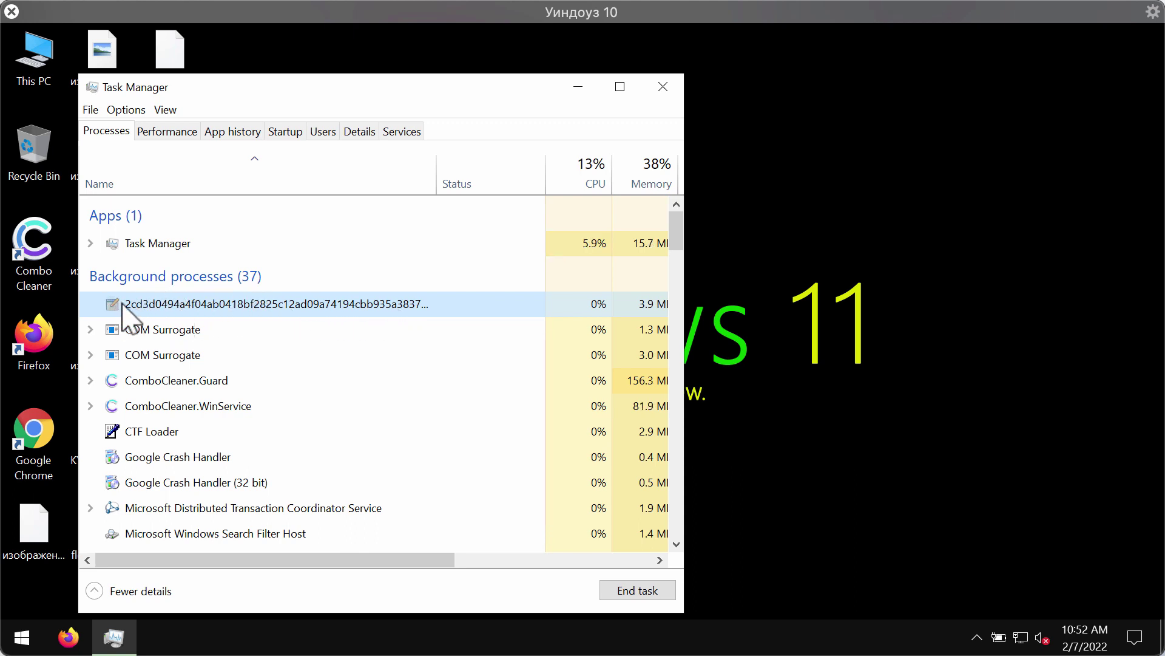
right_click(169, 310)
key(Escape)
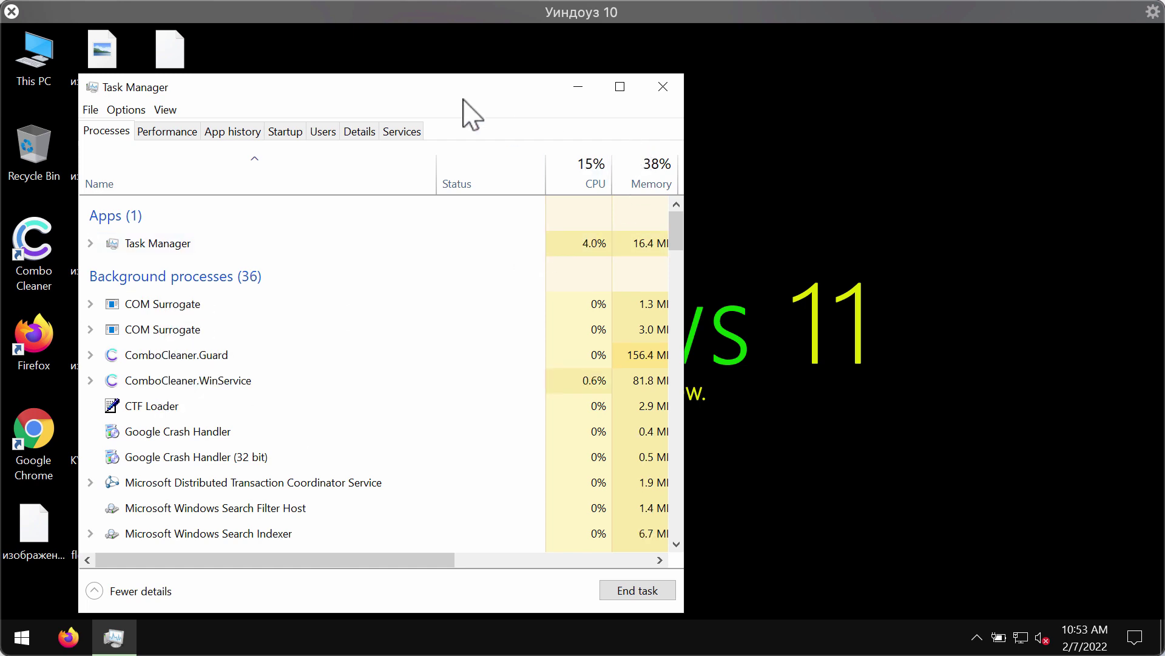
- Enlarge Task Manager to show more resource columns, then close it
drag(464, 95, 578, 82)
drag(799, 288, 1033, 287)
click(1013, 80)
- Launch Chrome, go to combocleaner.com and close the extra empty tab
double_click(18, 440)
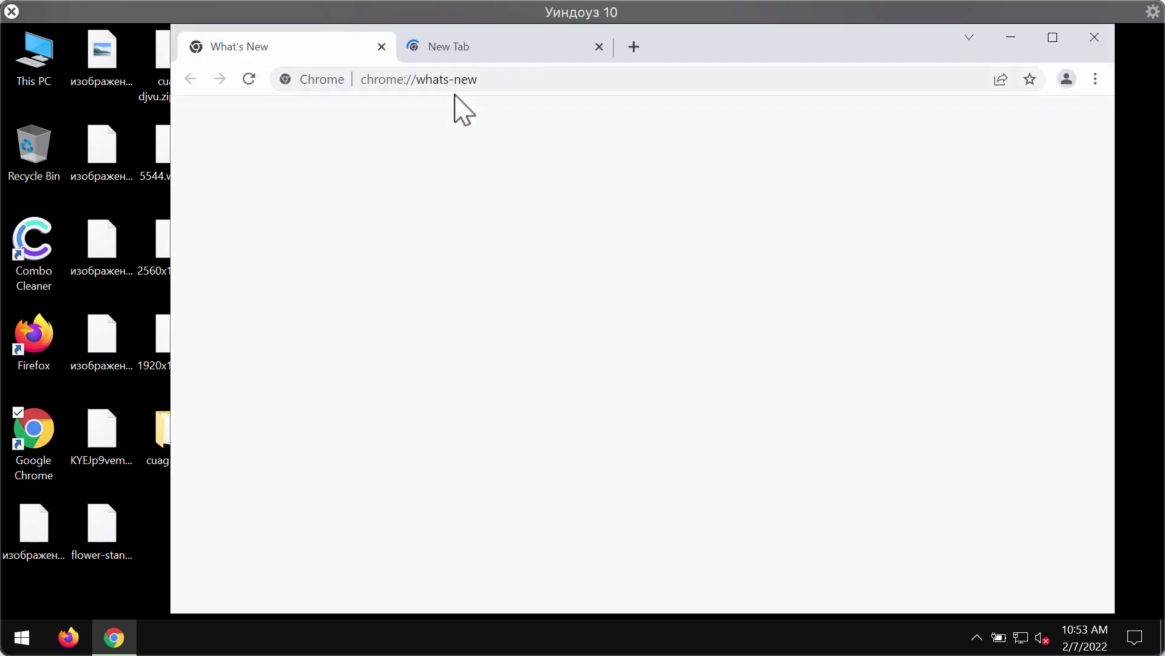
click(471, 82)
text(combocleaner.com)
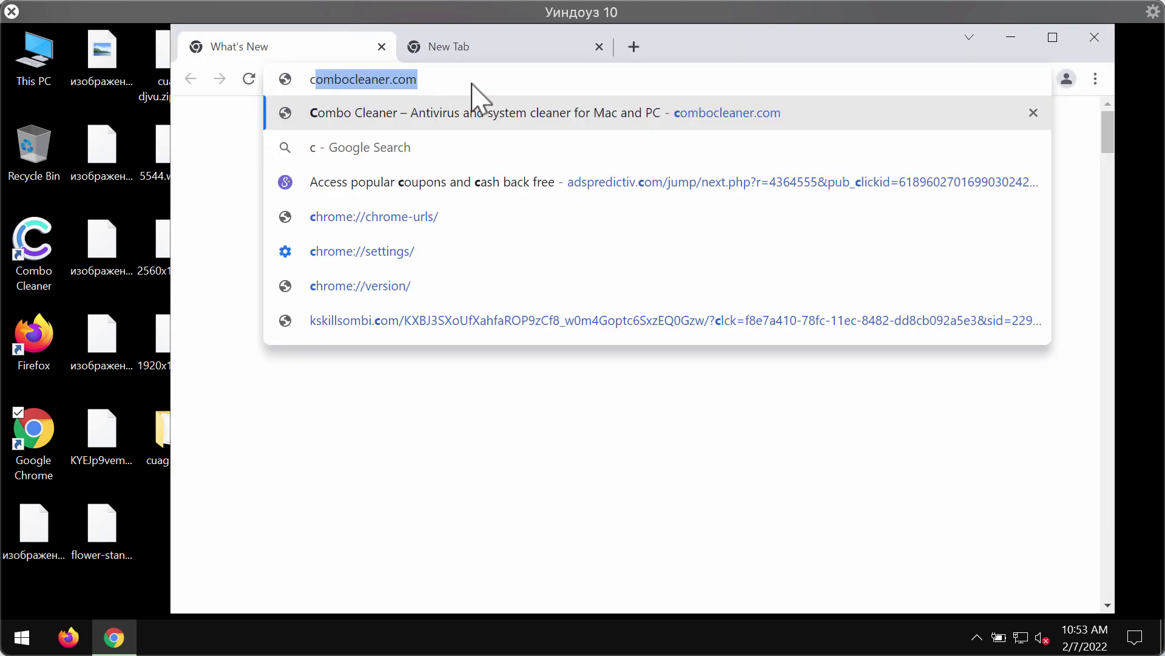
key(Return)
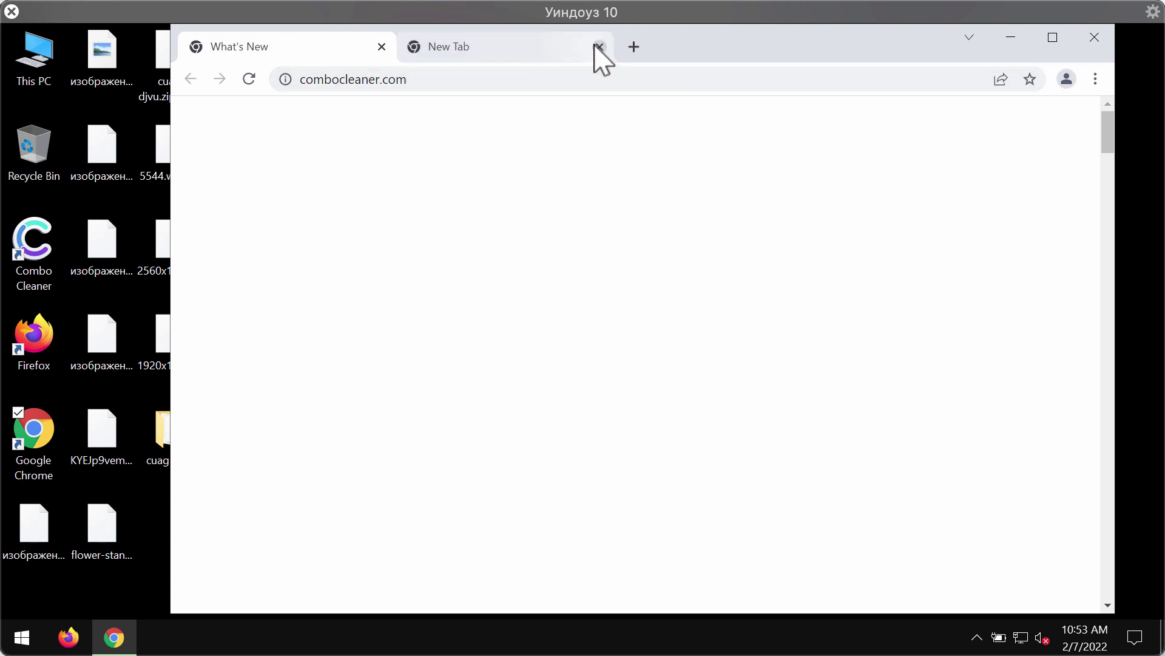
click(600, 48)
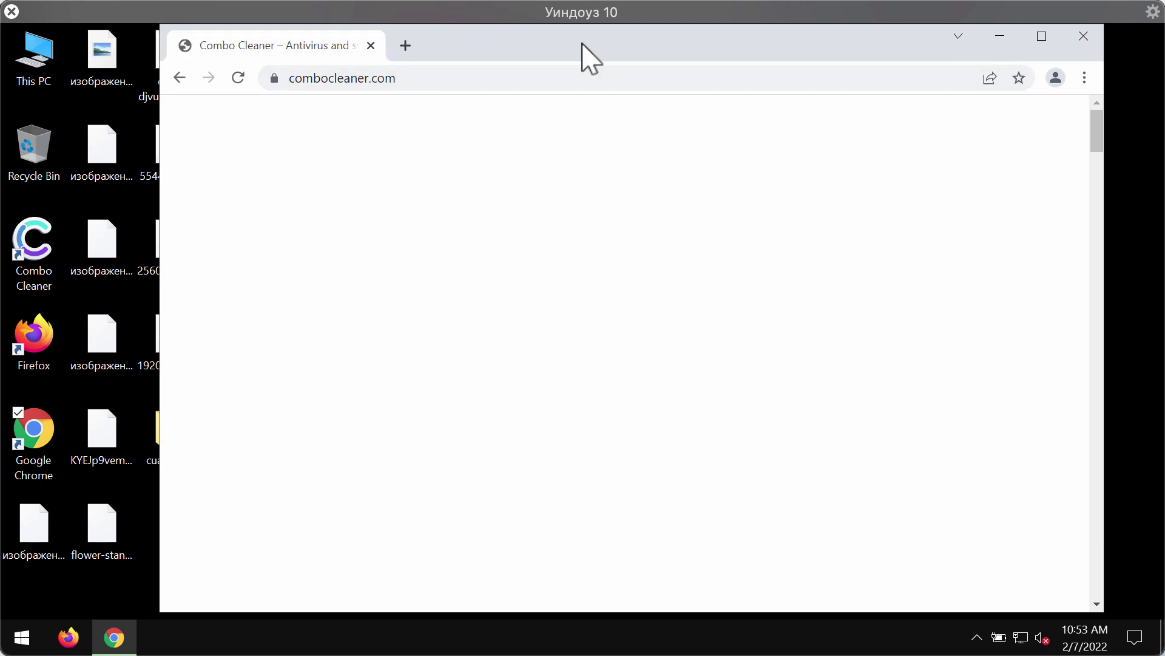
- Show the site's complete https address in the address bar, then minimize Chrome
drag(595, 42, 573, 49)
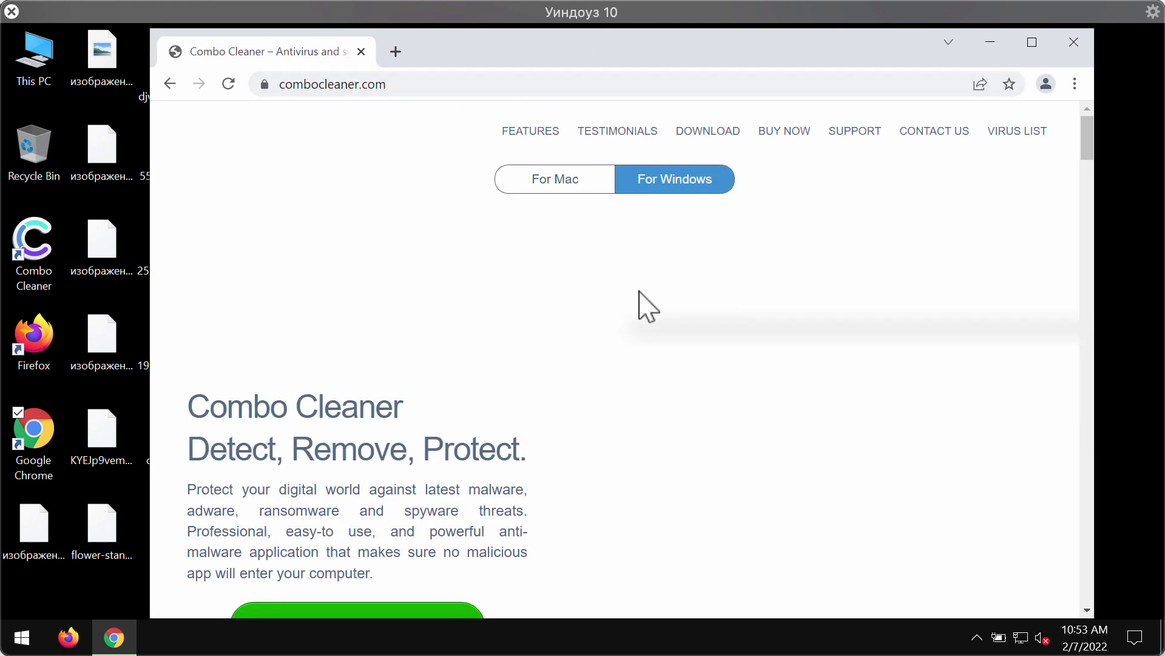
scroll(510, 318, down, 2)
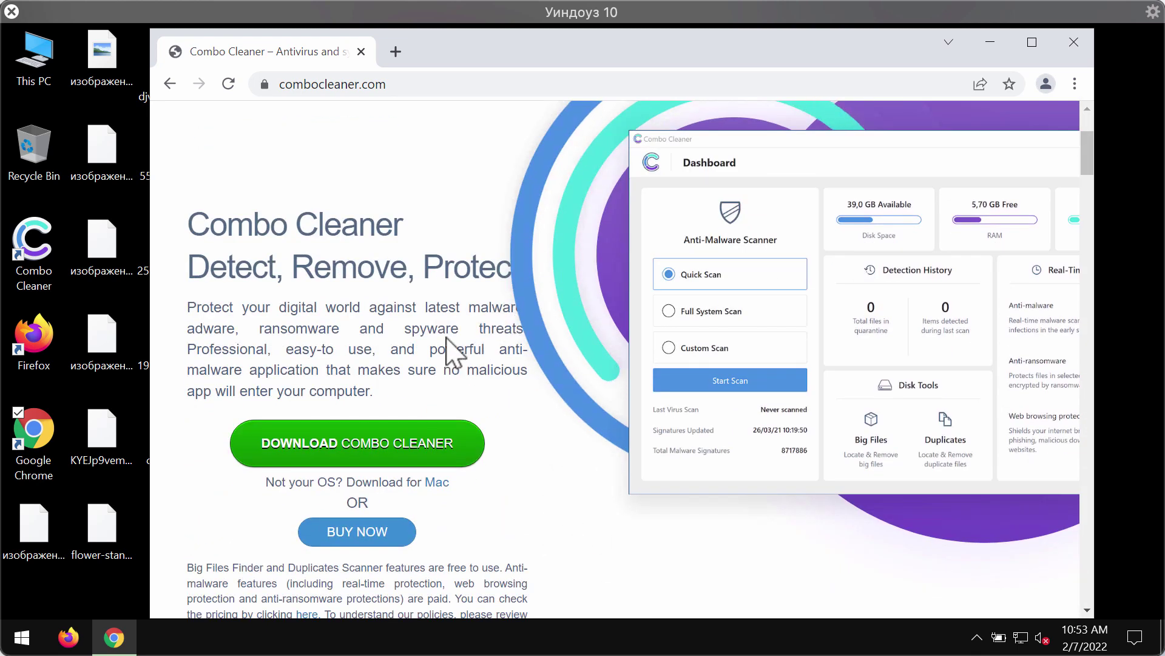
drag(621, 53, 612, 60)
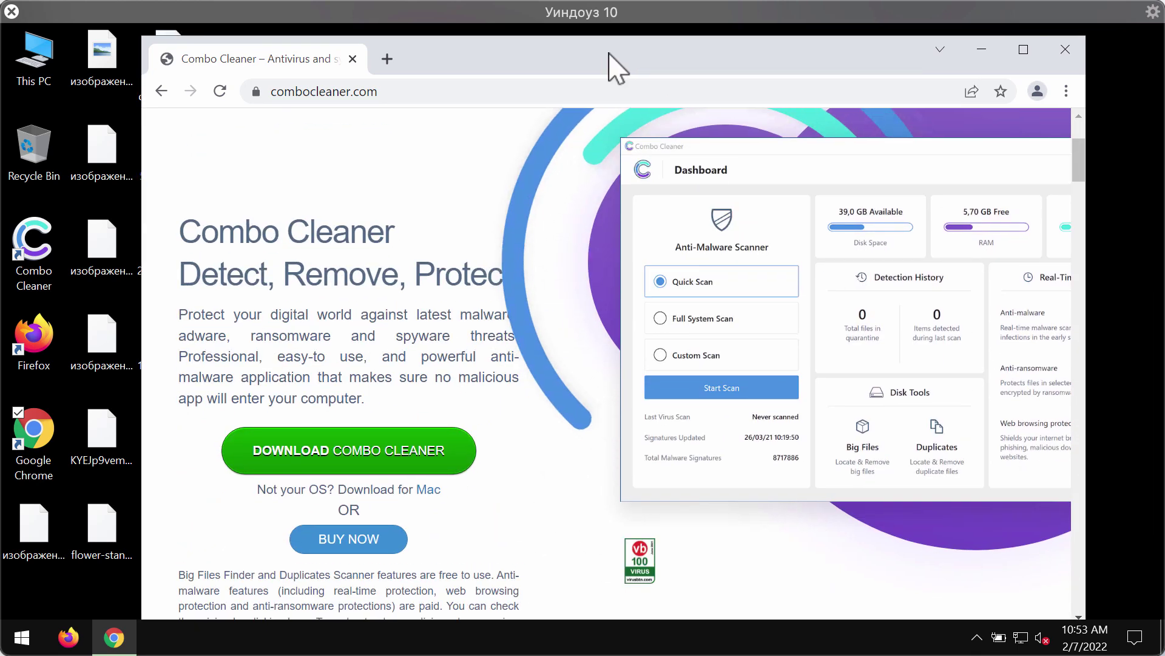
click(386, 93)
click(454, 91)
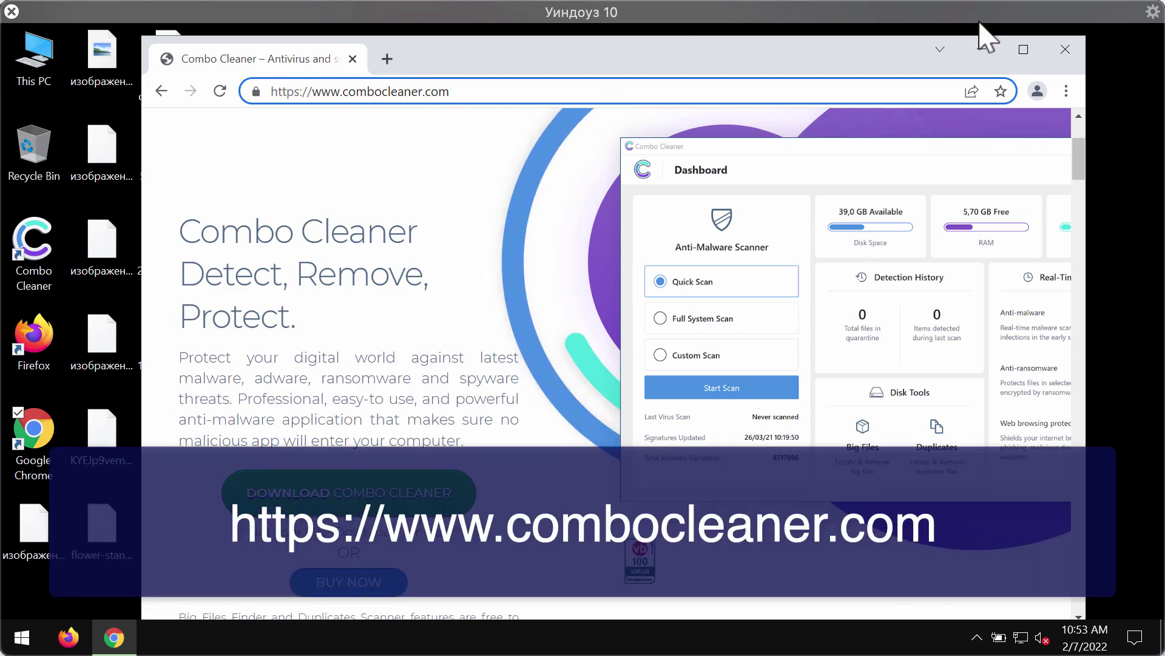
click(982, 49)
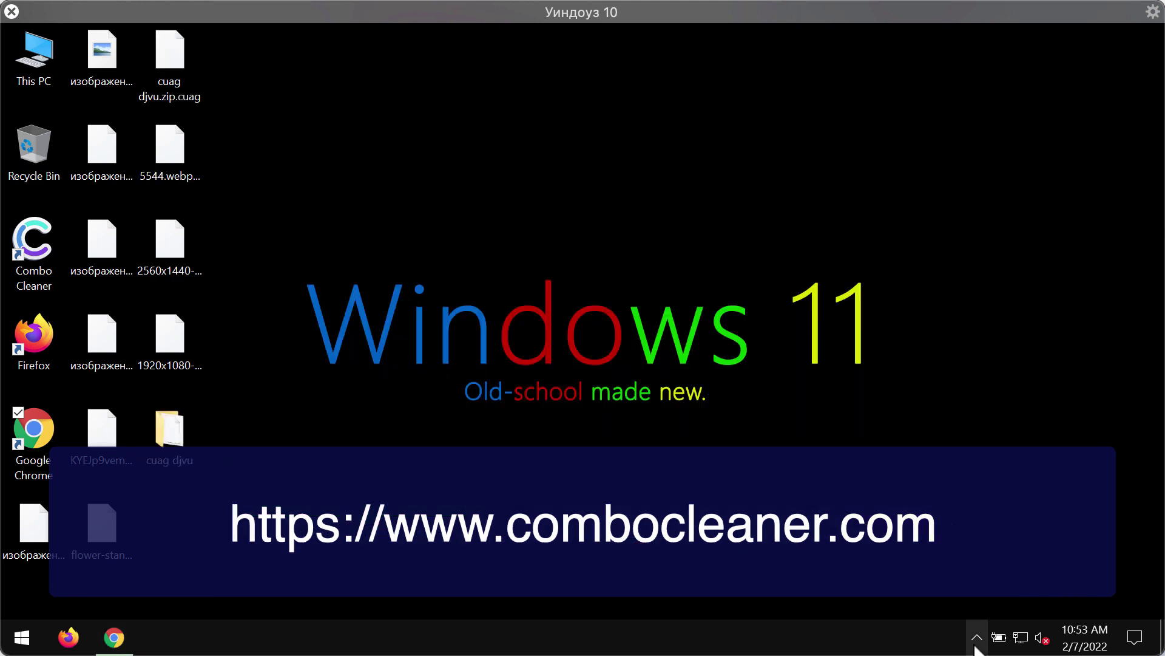
- Launch Combo Cleaner and start the Quick Scan for malware
click(43, 248)
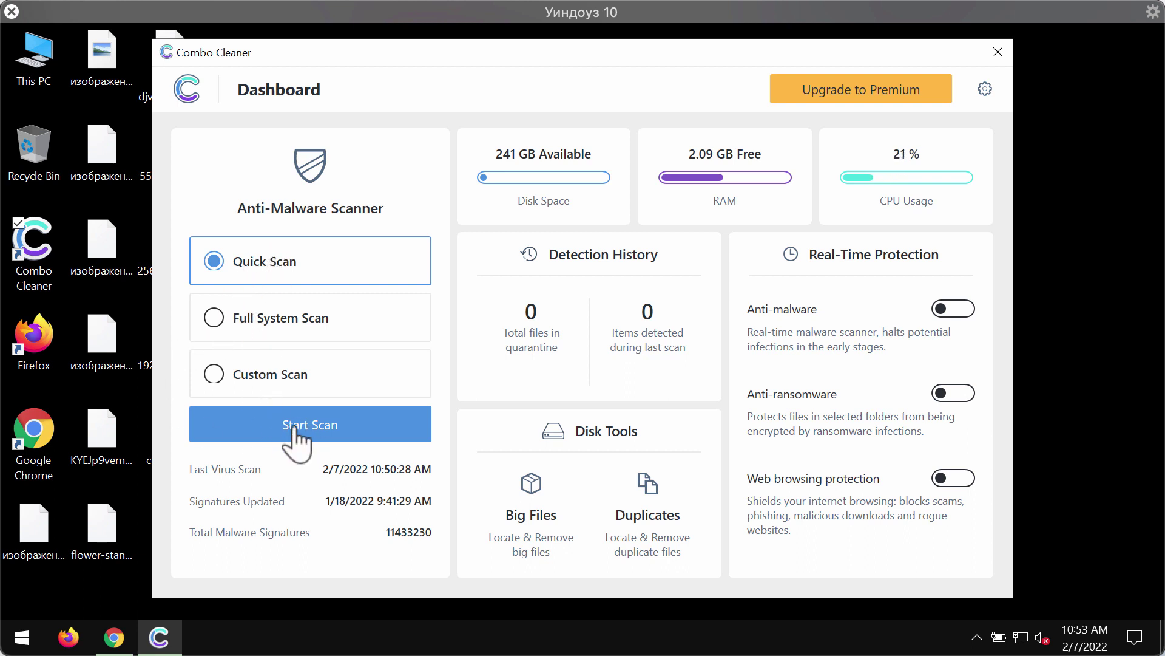
click(325, 437)
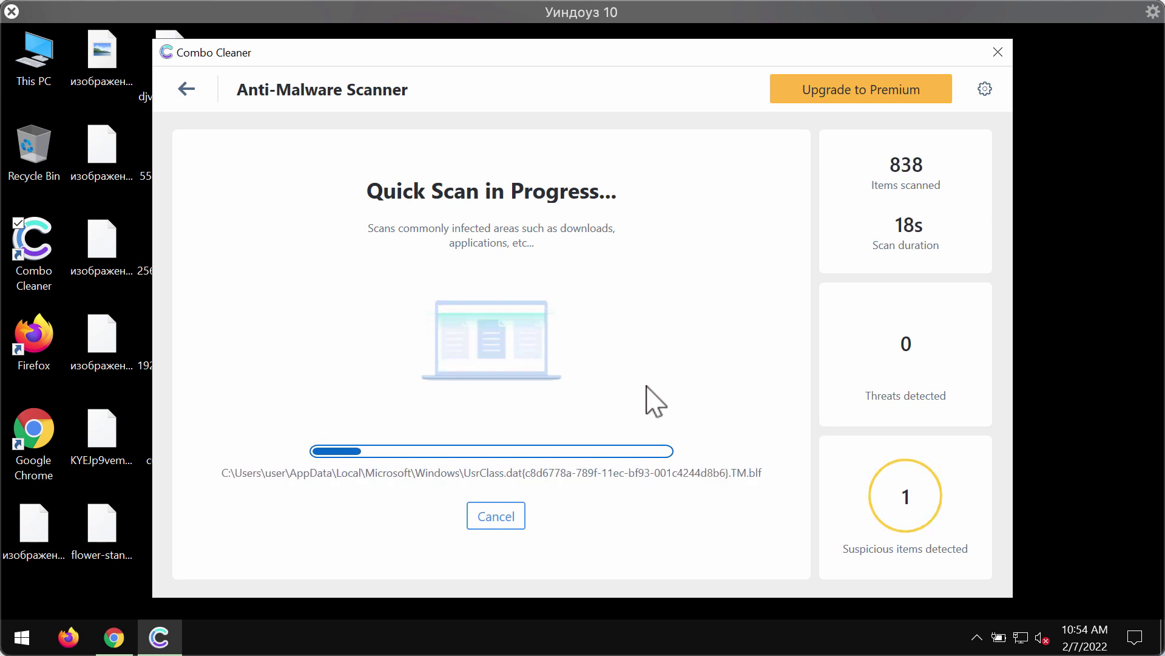
drag(622, 53, 695, 51)
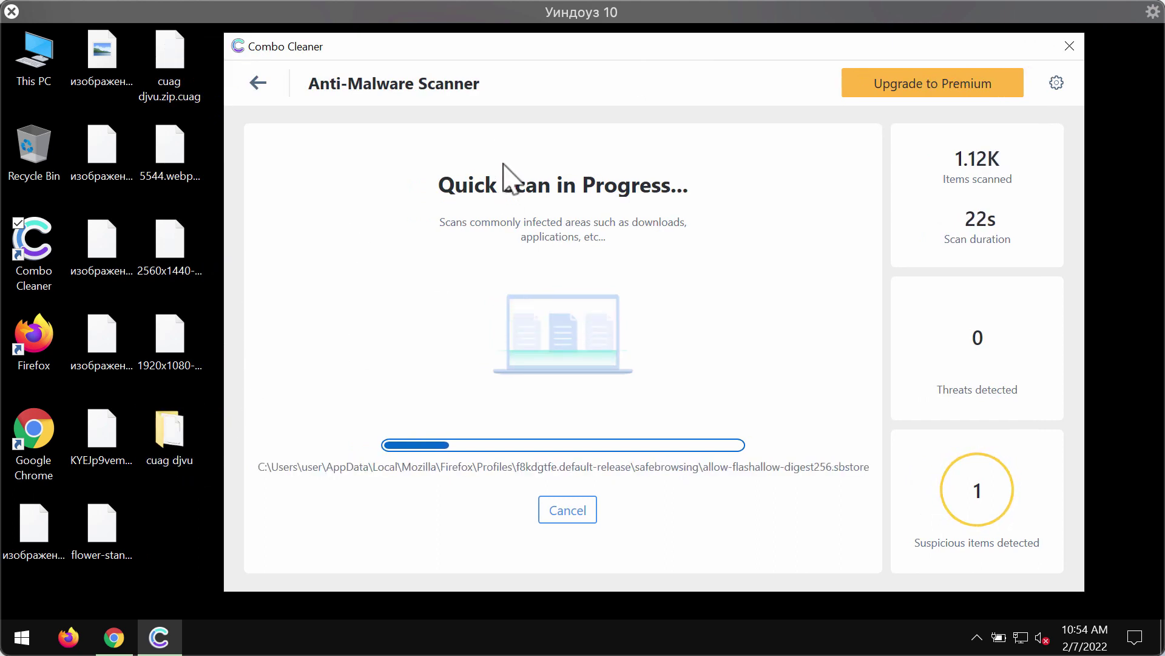
drag(573, 55, 564, 56)
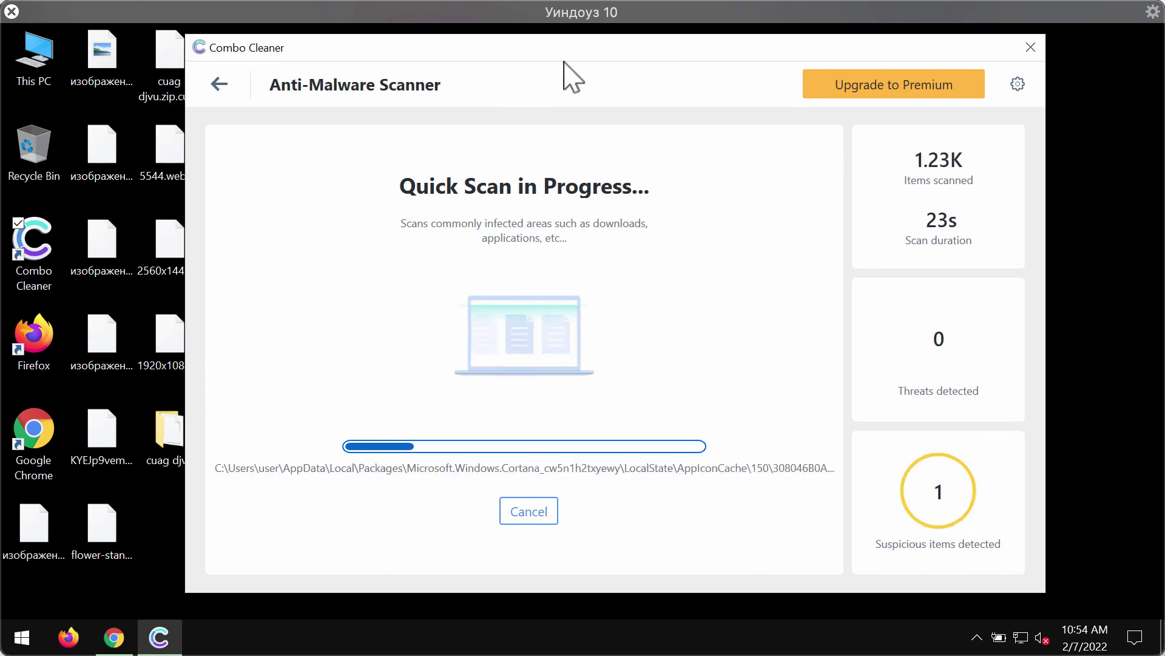
- Review the Anti-Ransomware settings page, then go back to the Dashboard
click(1018, 84)
click(563, 162)
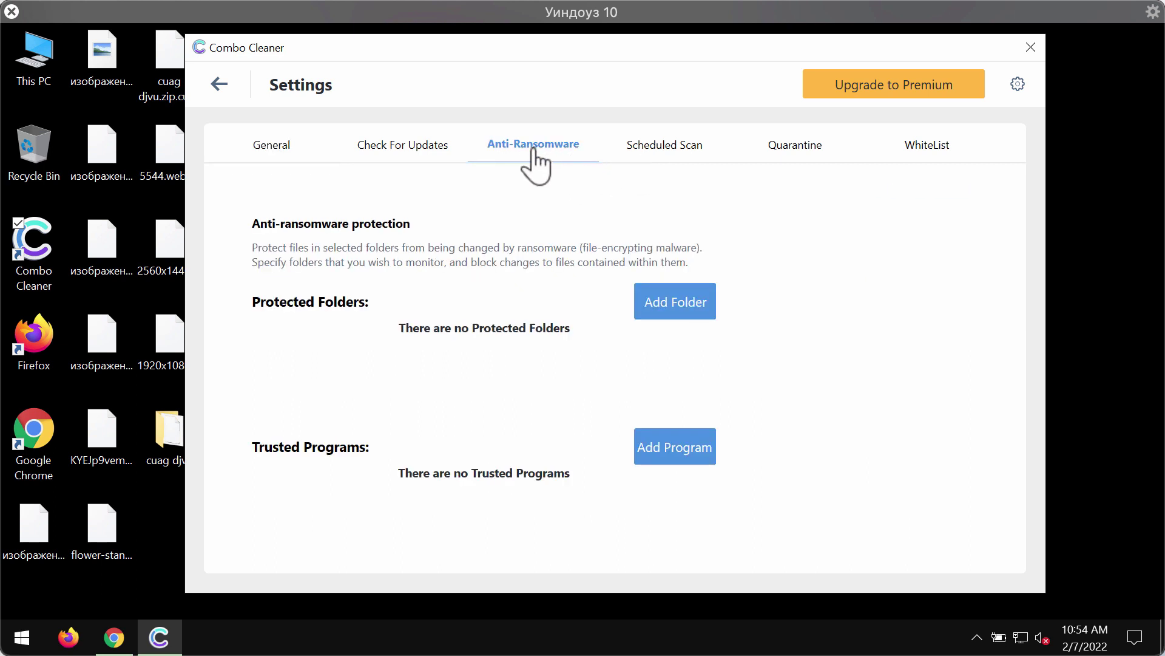
click(671, 309)
click(217, 86)
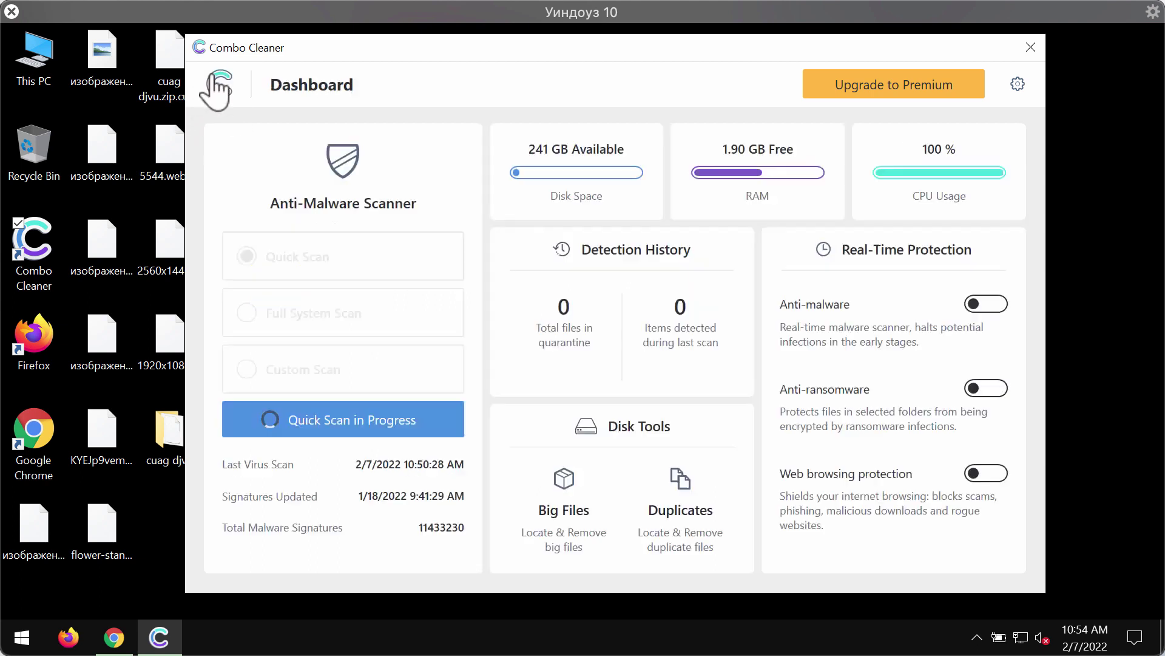
- Reopen the running Quick Scan's progress page from the Dashboard
click(301, 439)
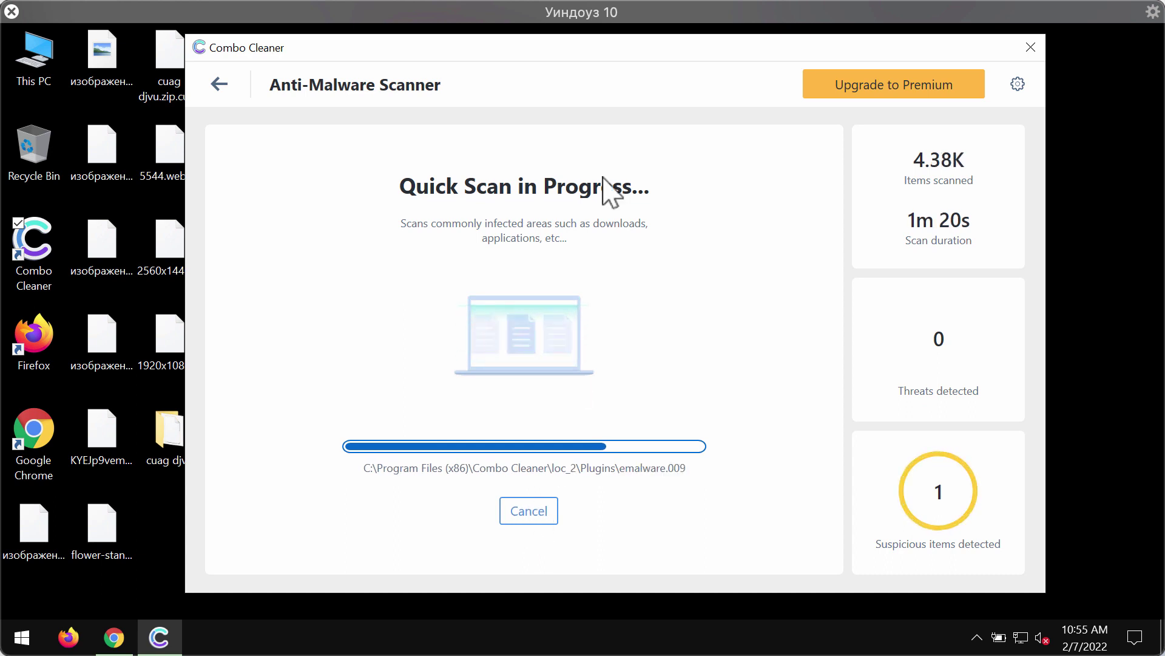
mouse_move(660, 48)
mouse_down()
mouse_move(704, 57)
mouse_move(692, 58)
mouse_up()
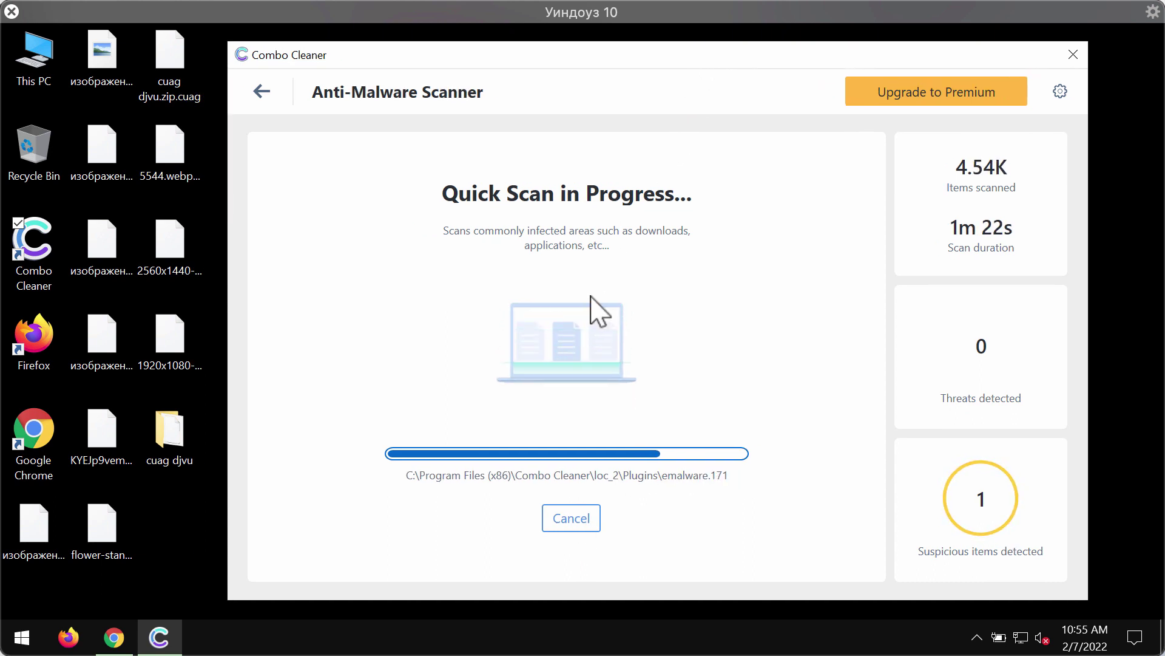
- Cancel the Quick Scan and confirm, showing results with the topraw.net Ads spam item
click(576, 512)
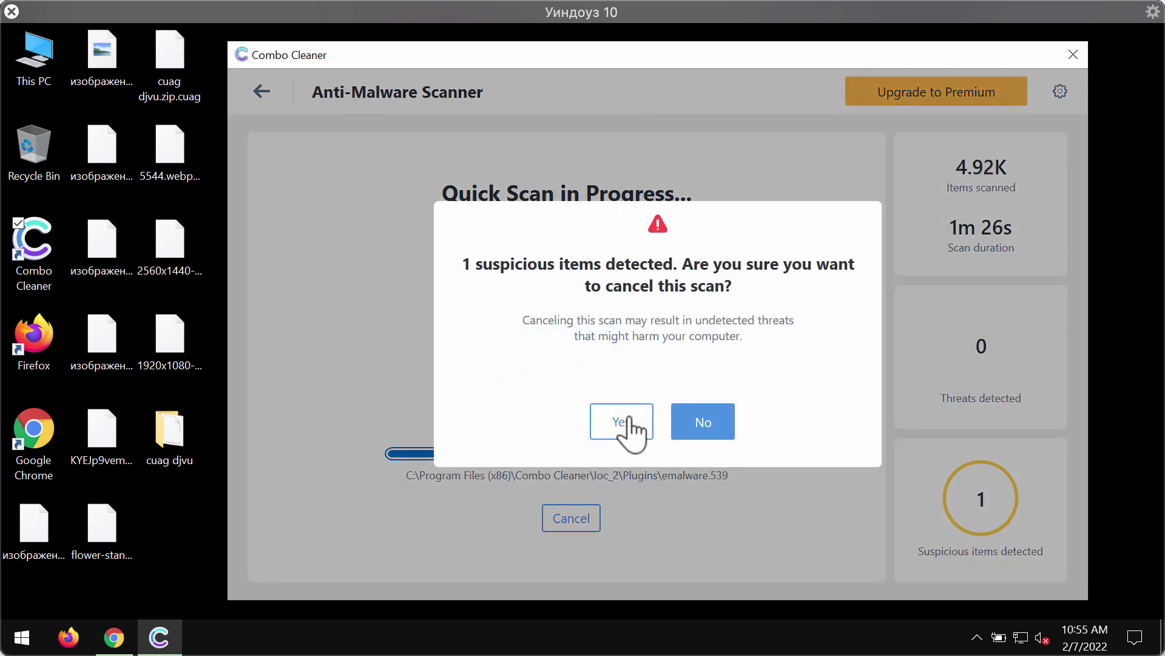
click(628, 424)
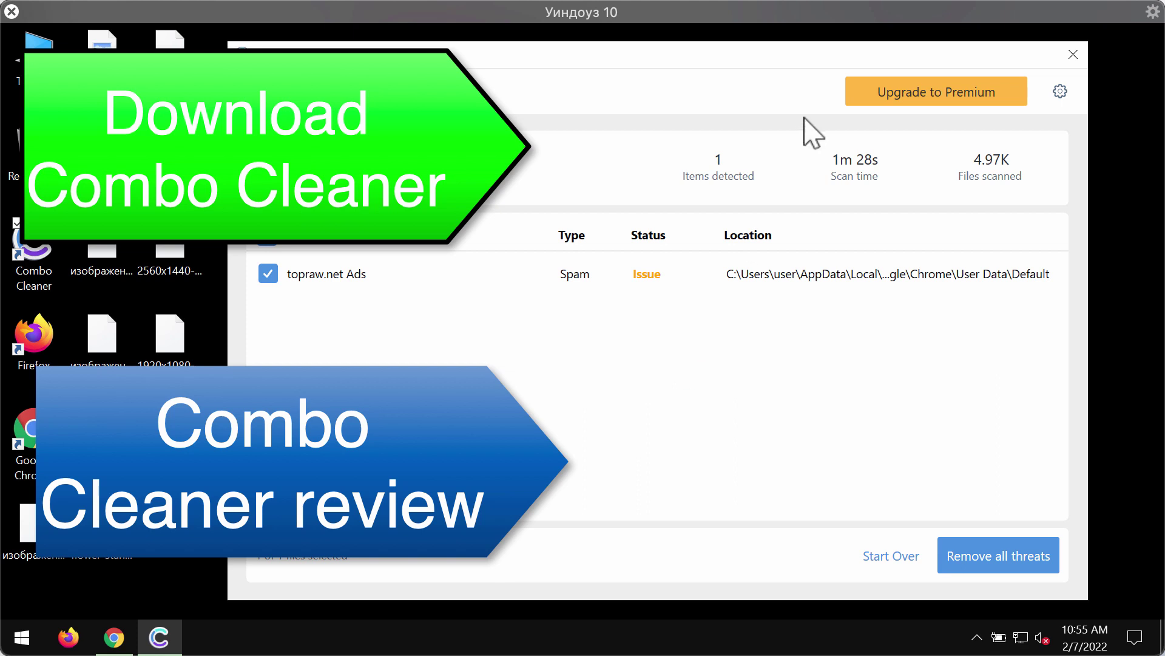
drag(807, 83, 785, 83)
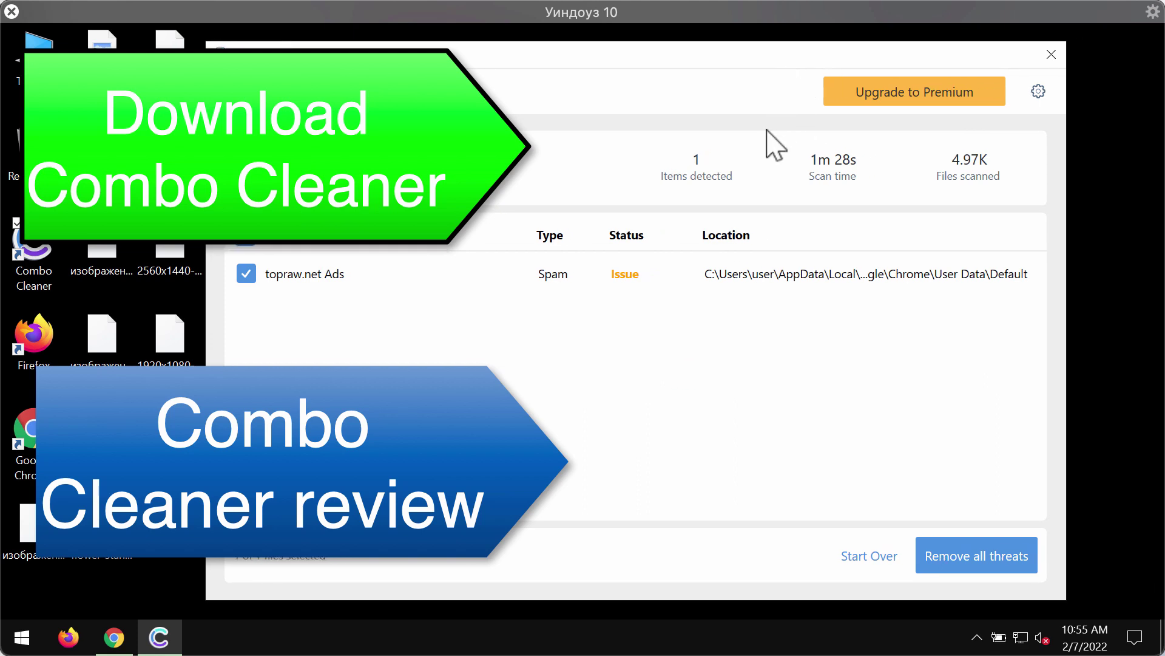